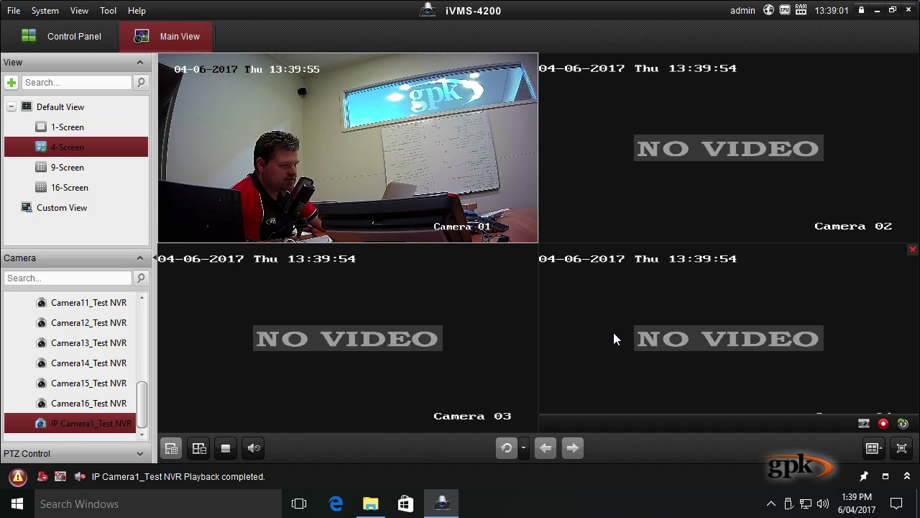
Open the Control Panel page, close it, then reopen it from the View menu
click(72, 36)
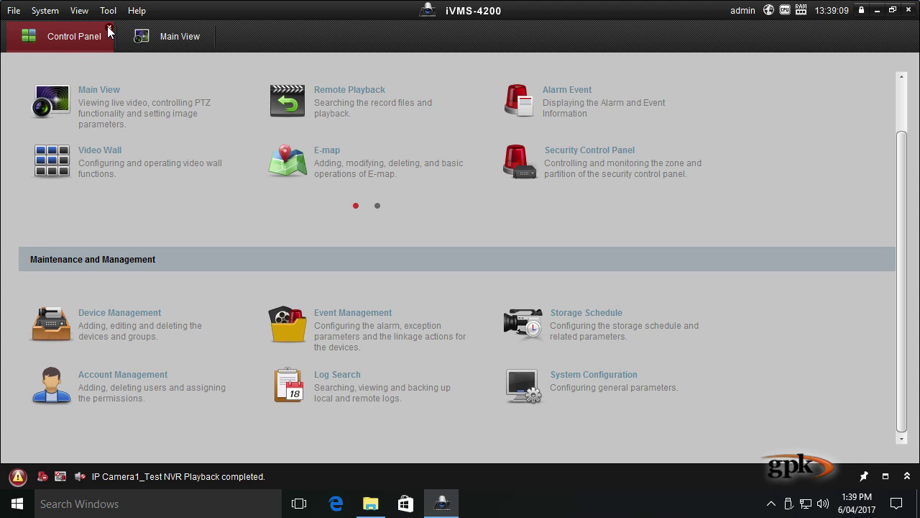
click(109, 29)
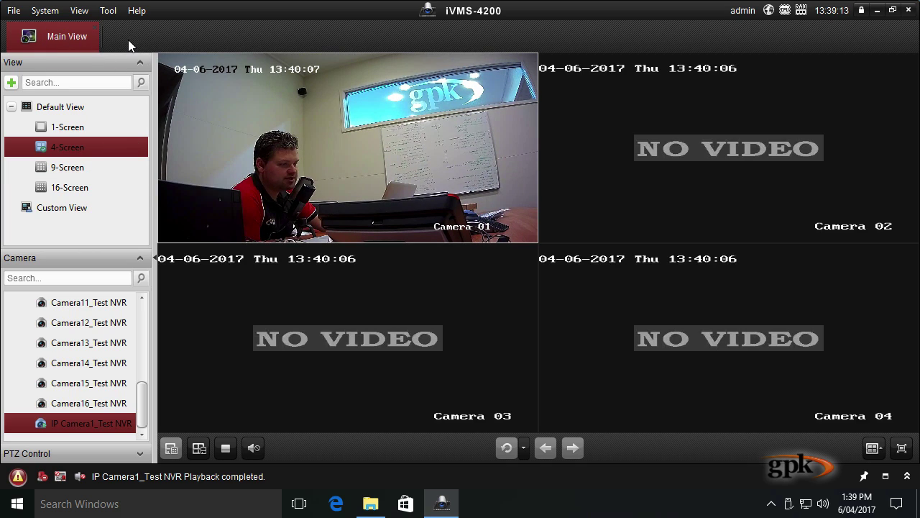
click(80, 11)
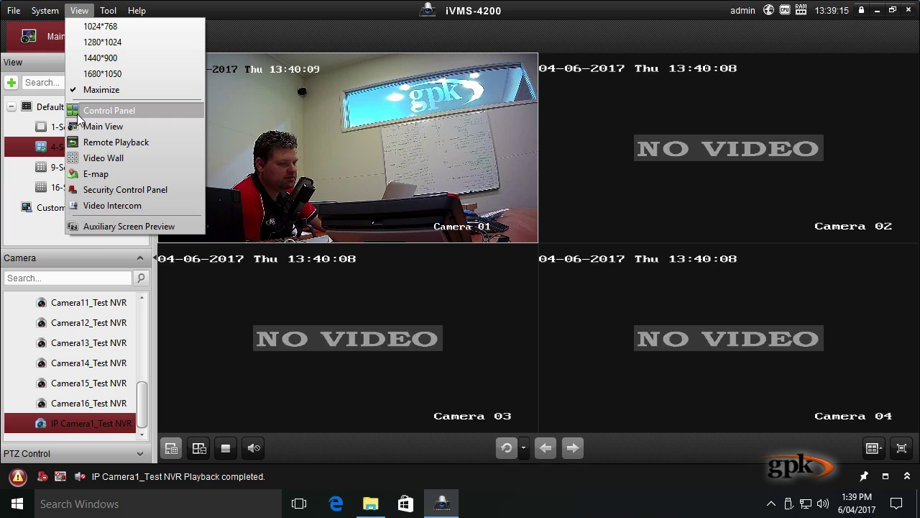
click(107, 111)
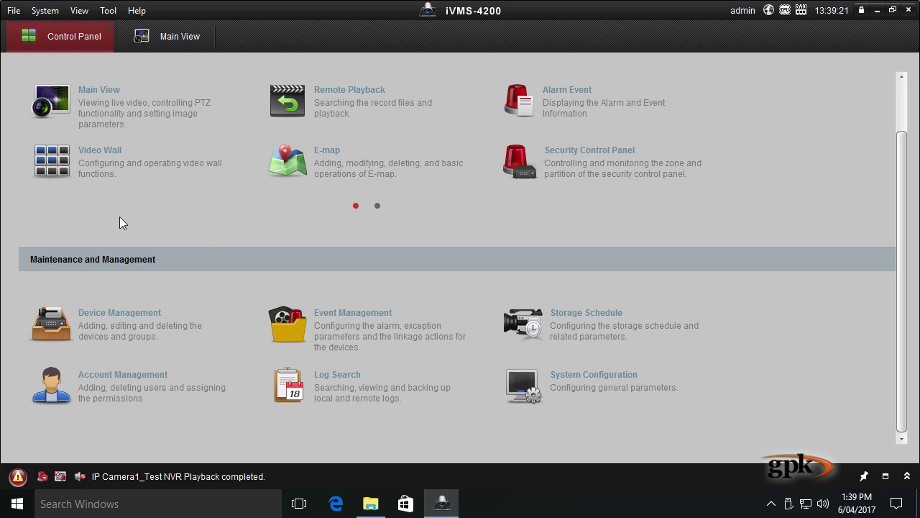
Open the Remote Playback module from its Control Panel tile
click(376, 94)
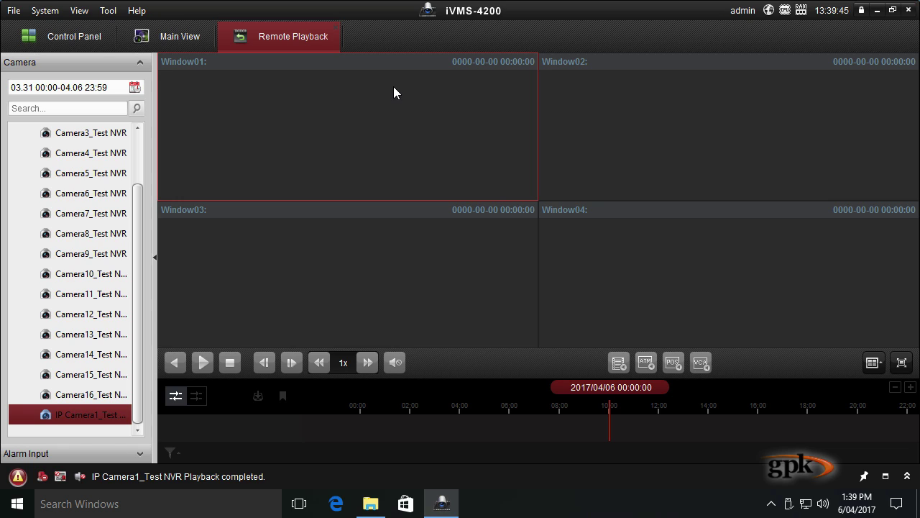
Check that C:\iVMS-4200\video is empty in File Explorer, then minimize the window
click(370, 504)
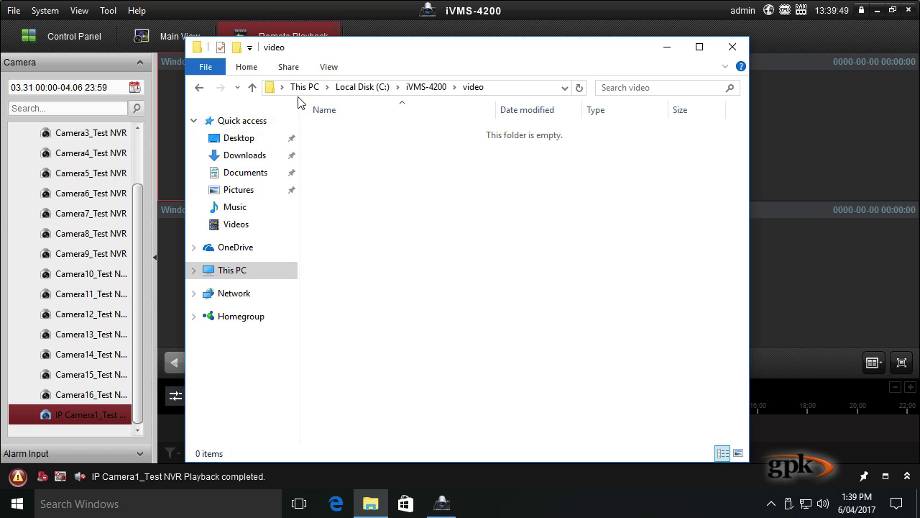
click(363, 87)
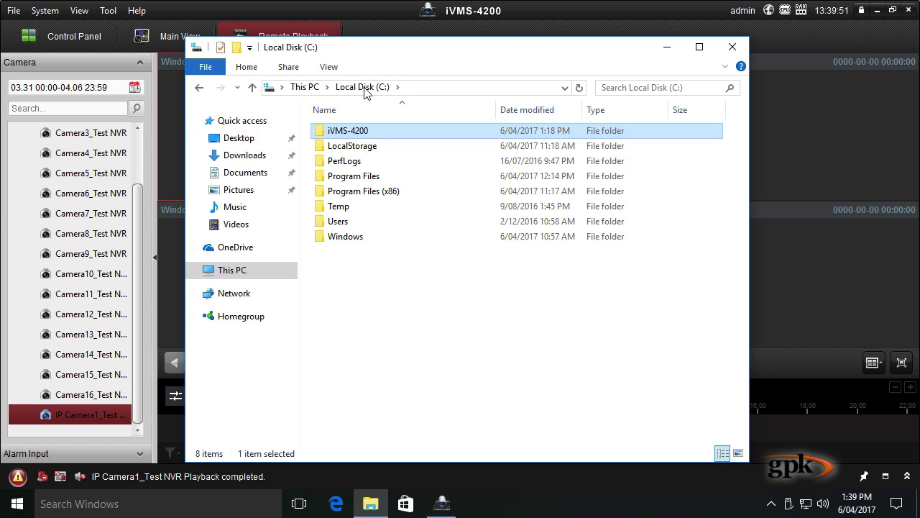
double_click(375, 137)
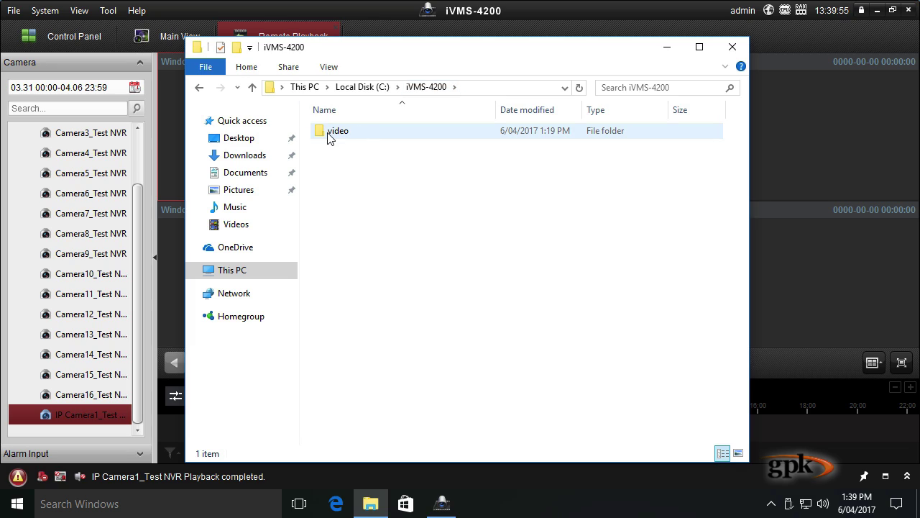
double_click(330, 134)
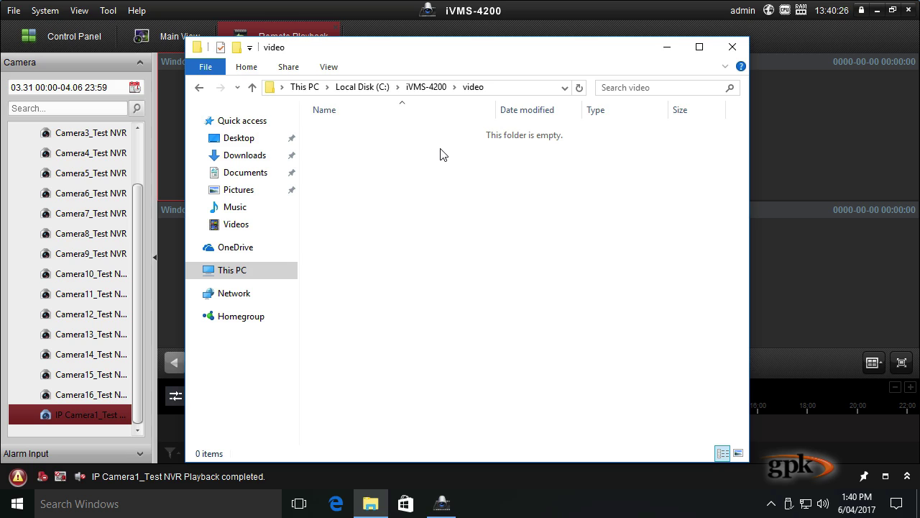
click(668, 47)
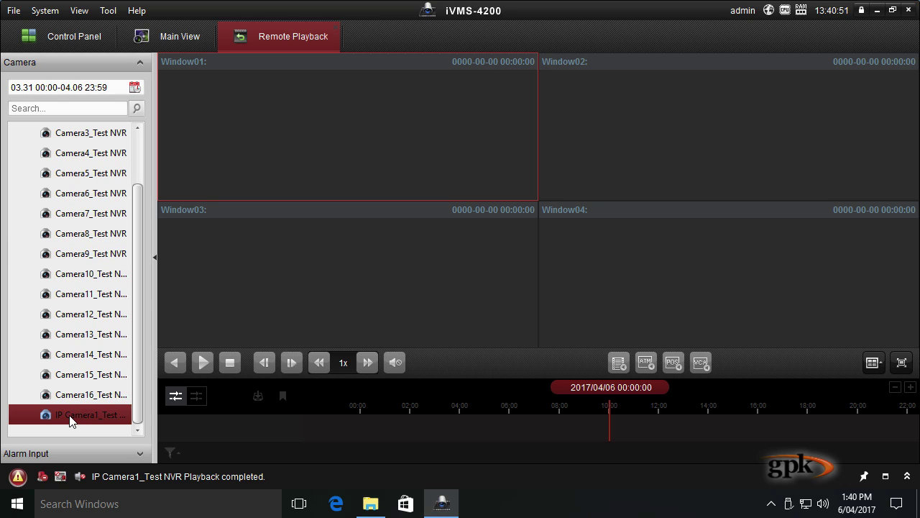
Play IP Camera1 in Window01, pause, and scrub from 5 April evening into early 6 April
drag(78, 420, 334, 119)
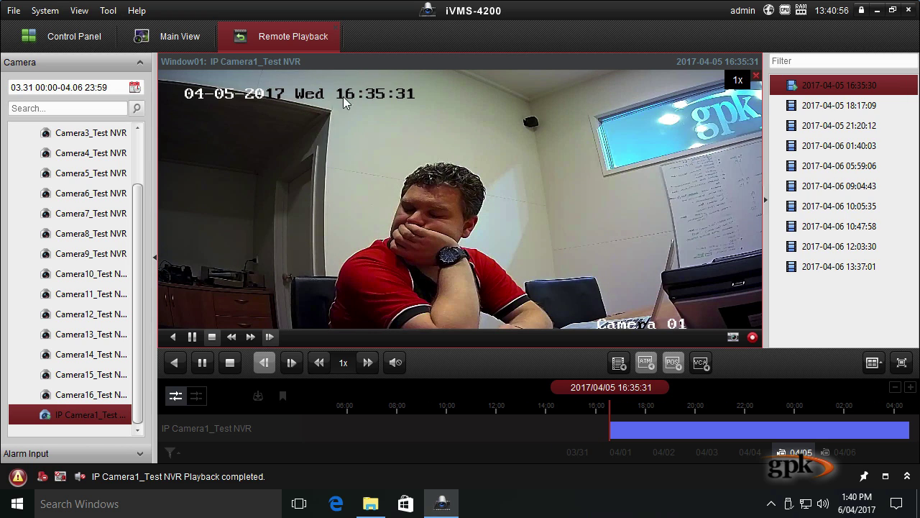
click(202, 362)
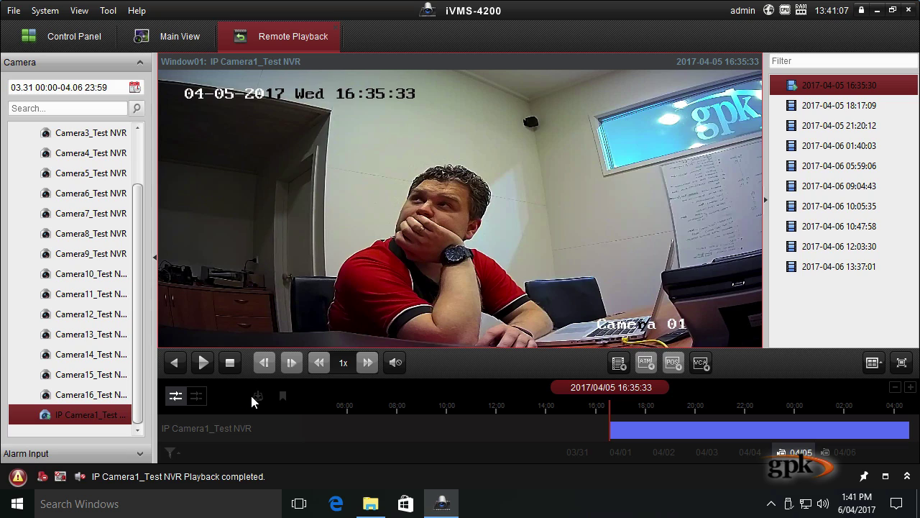
mouse_move(331, 315)
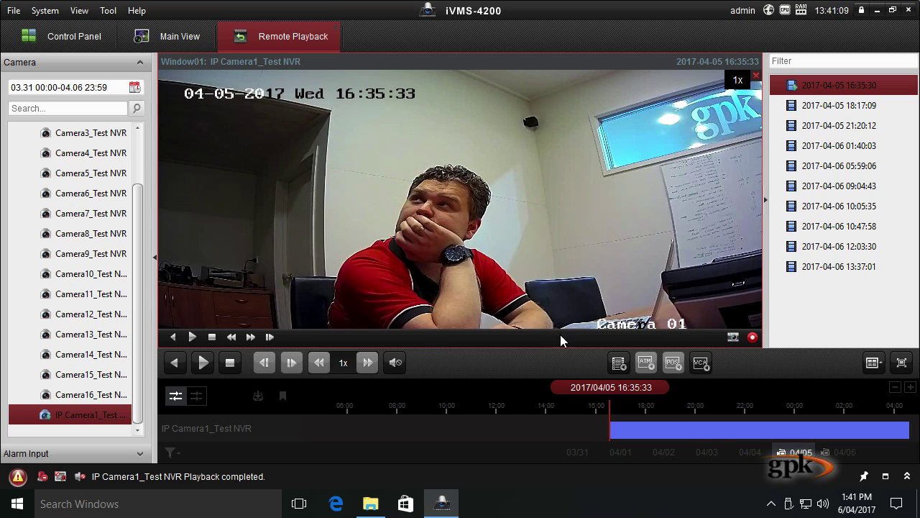
drag(596, 429, 494, 407)
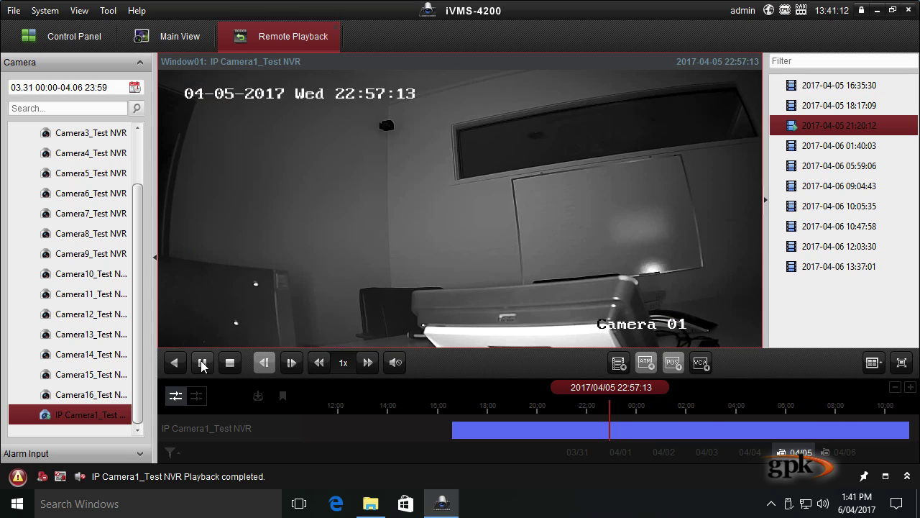
click(202, 362)
mouse_move(383, 228)
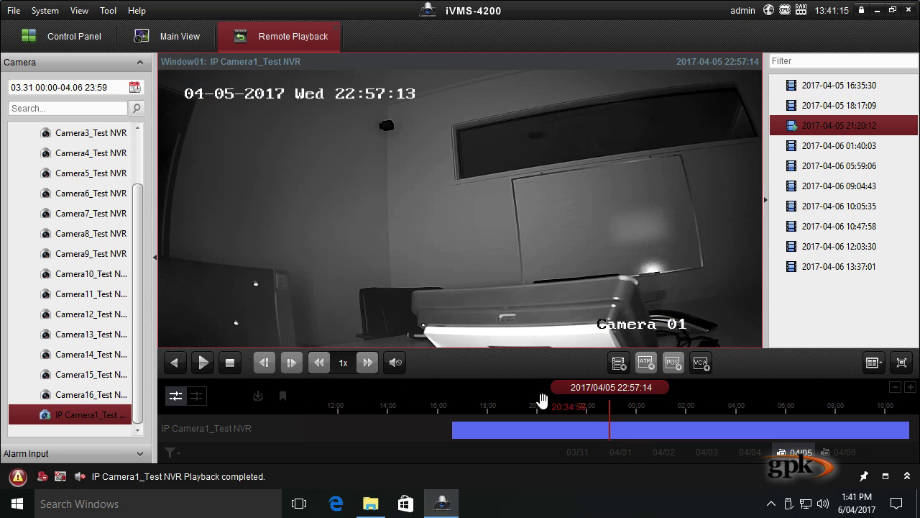
drag(530, 406, 446, 405)
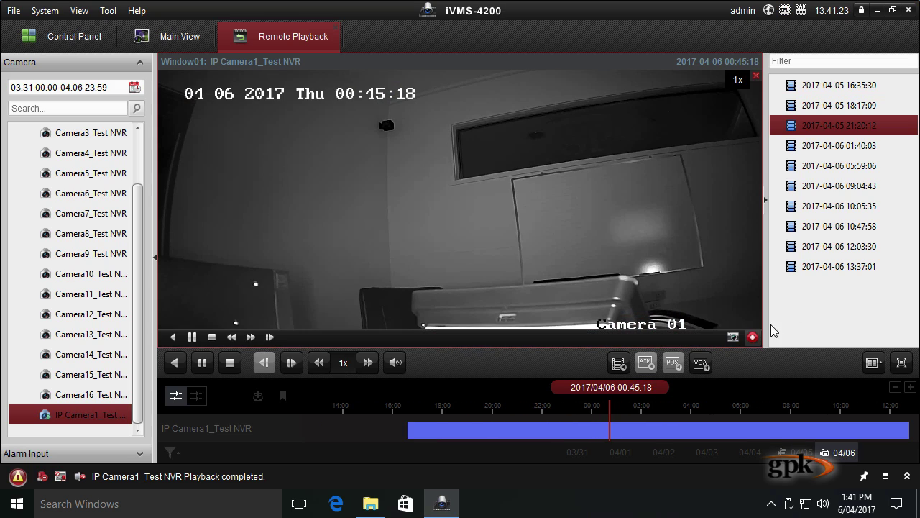
Set playback time to 6 April around 10:00, then scrub and pause at 10:49:35
click(657, 389)
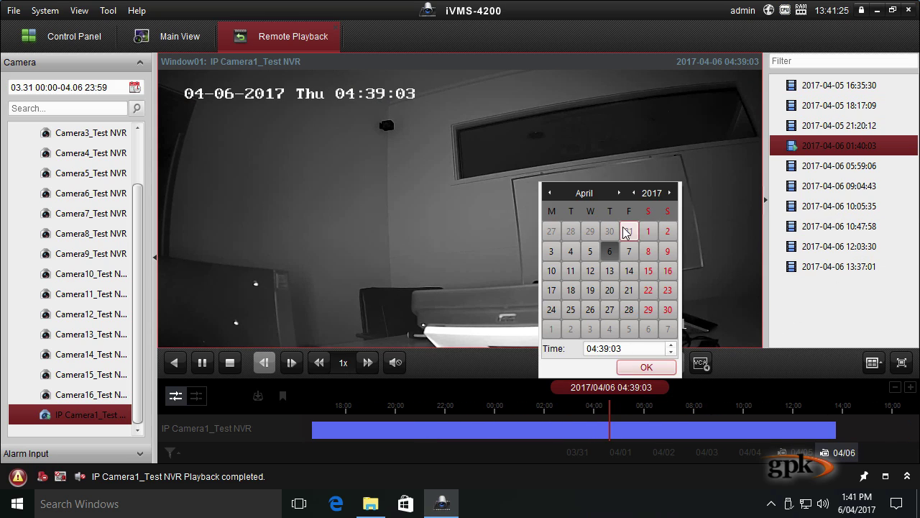
click(591, 349)
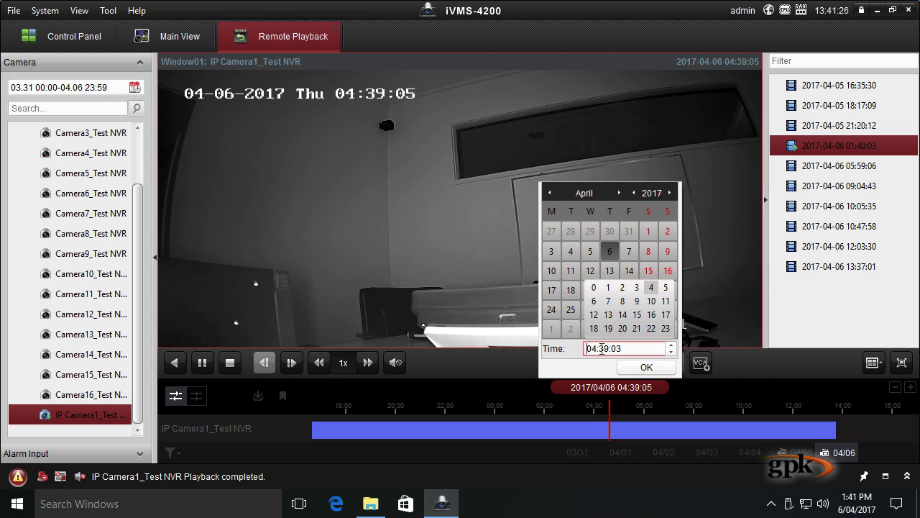
click(670, 345)
click(671, 345)
click(670, 346)
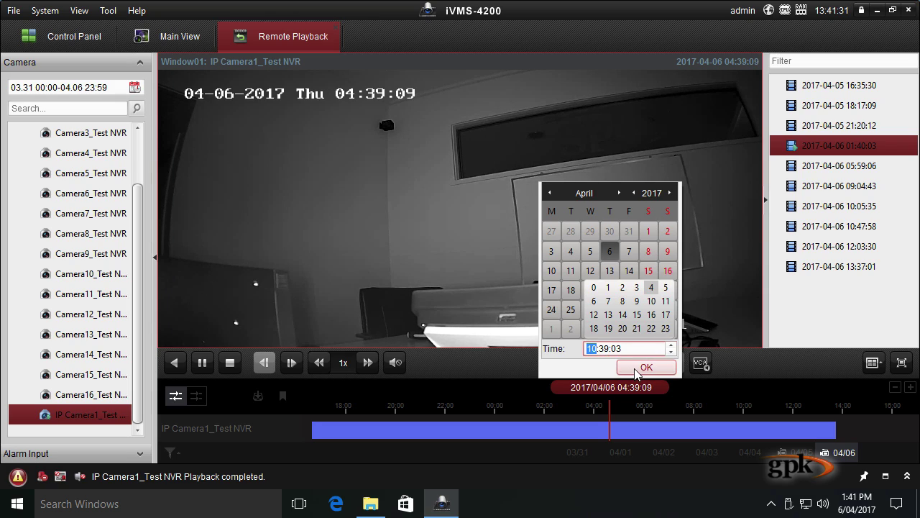
click(640, 370)
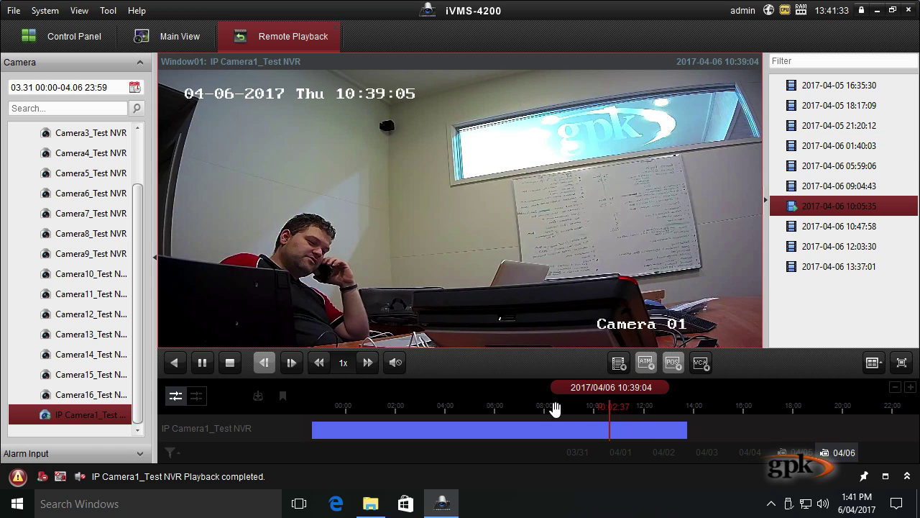
drag(642, 409, 661, 417)
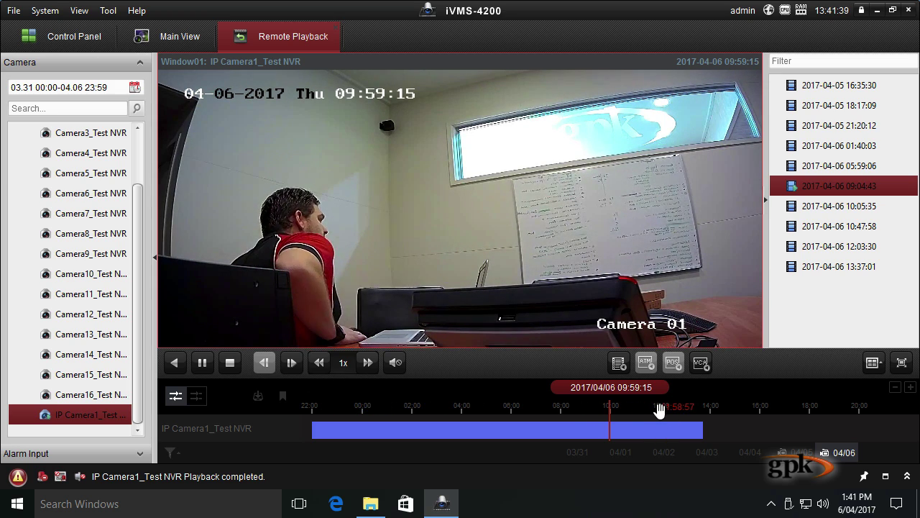
drag(657, 410, 632, 408)
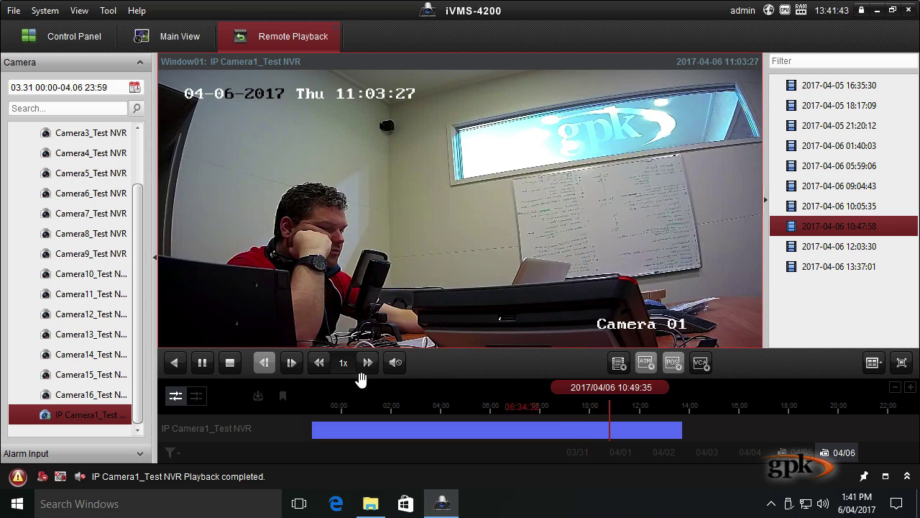
click(204, 363)
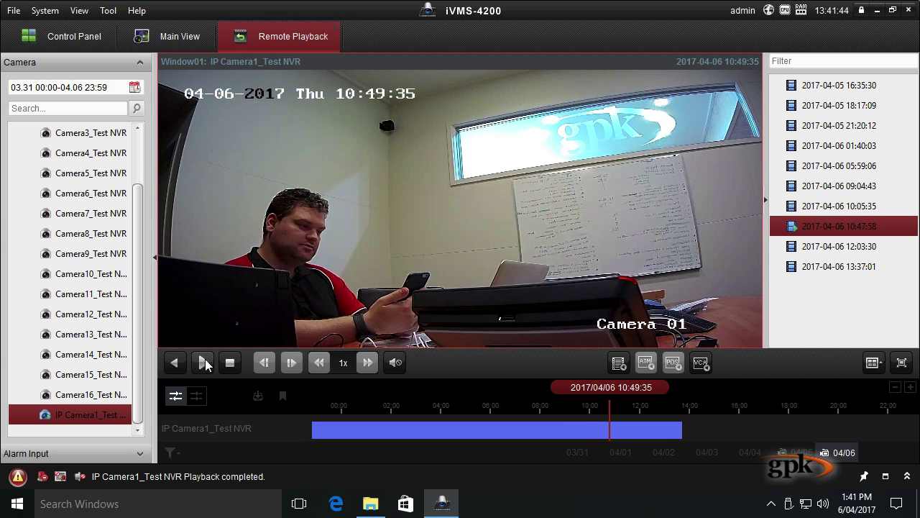
Open IP Camera1's download window and review its 10 files under Download by Files
click(258, 396)
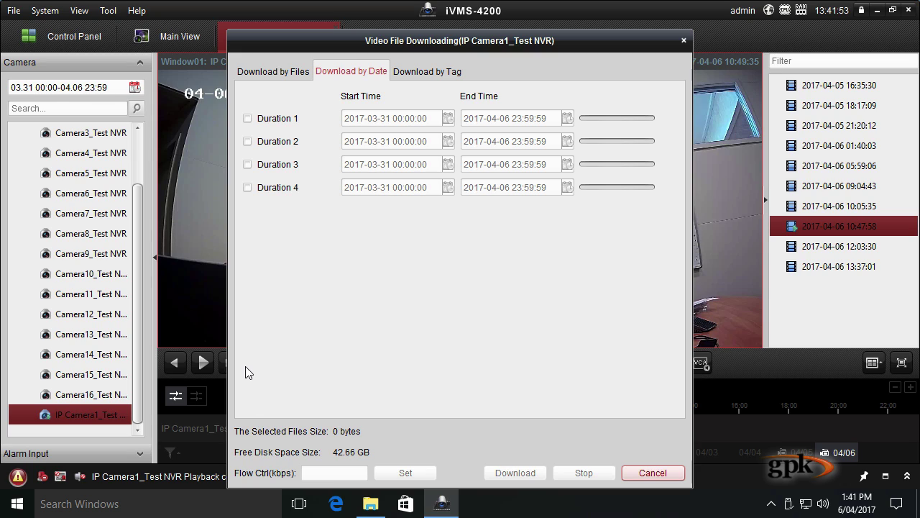
click(295, 72)
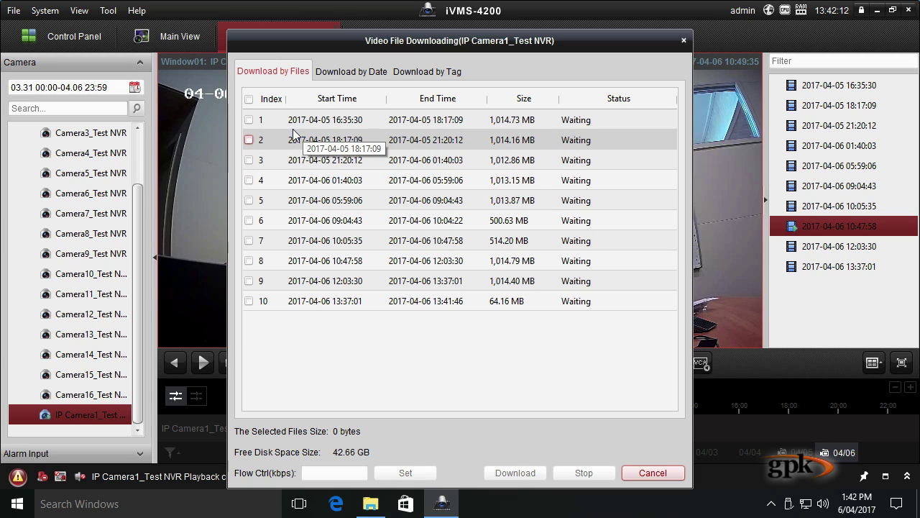
click(250, 141)
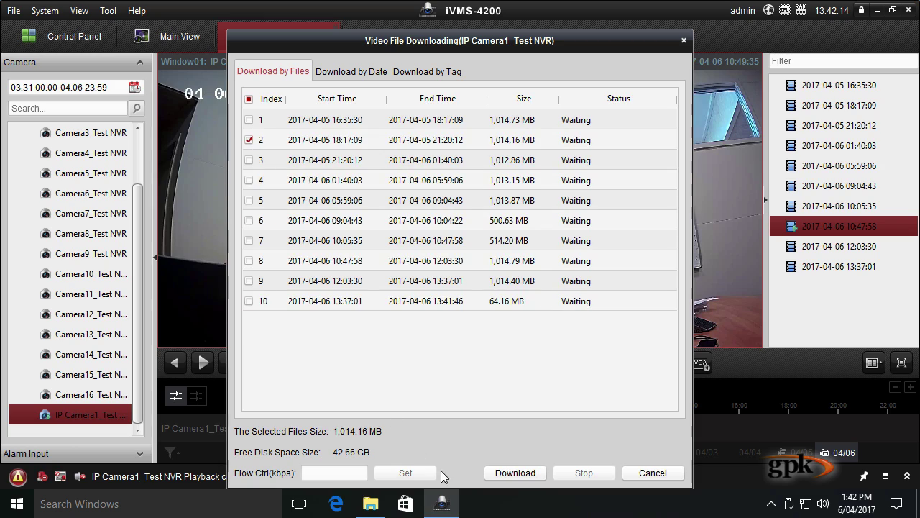
click(250, 141)
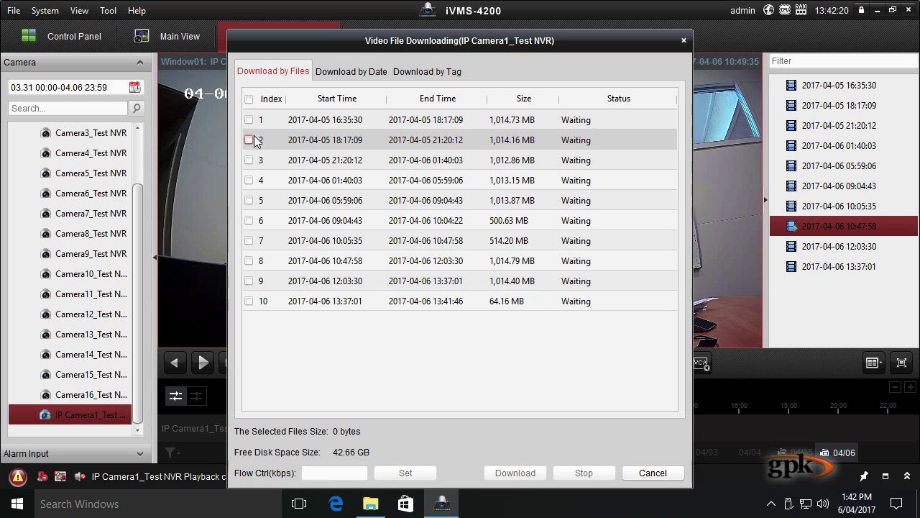
click(327, 70)
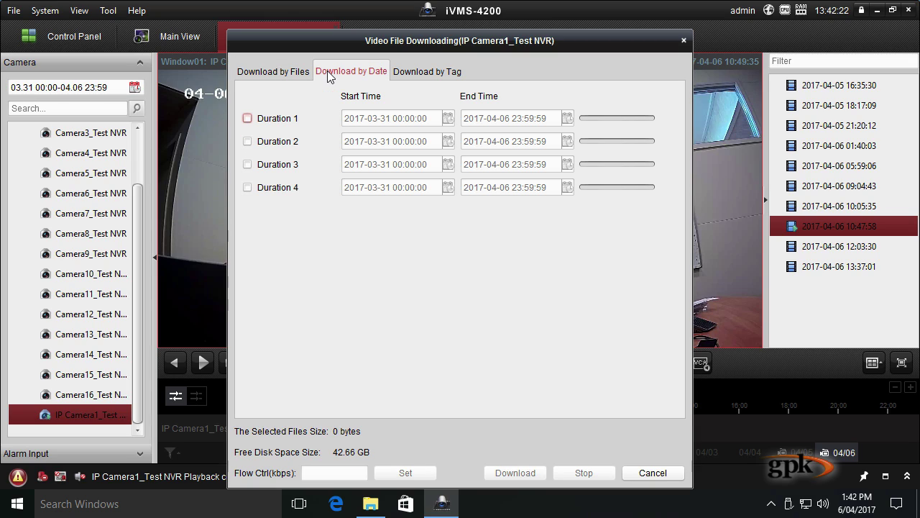
click(247, 119)
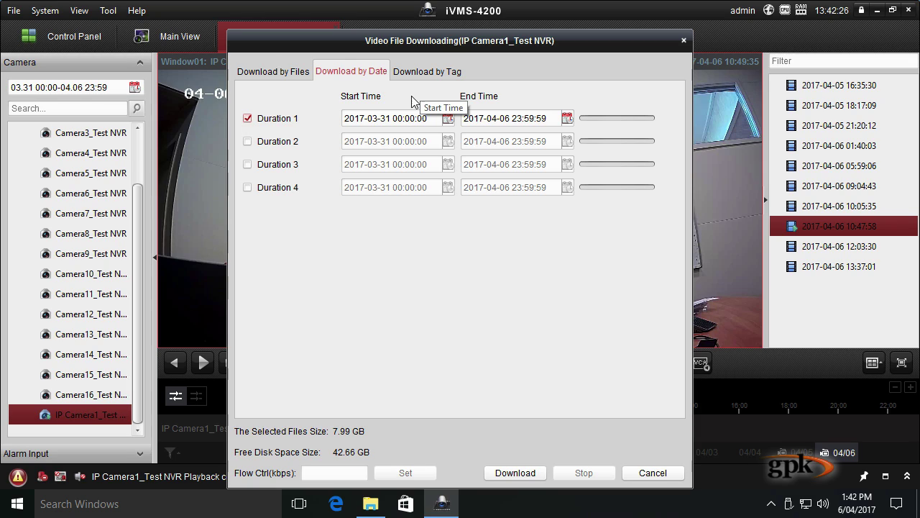
click(405, 118)
click(448, 118)
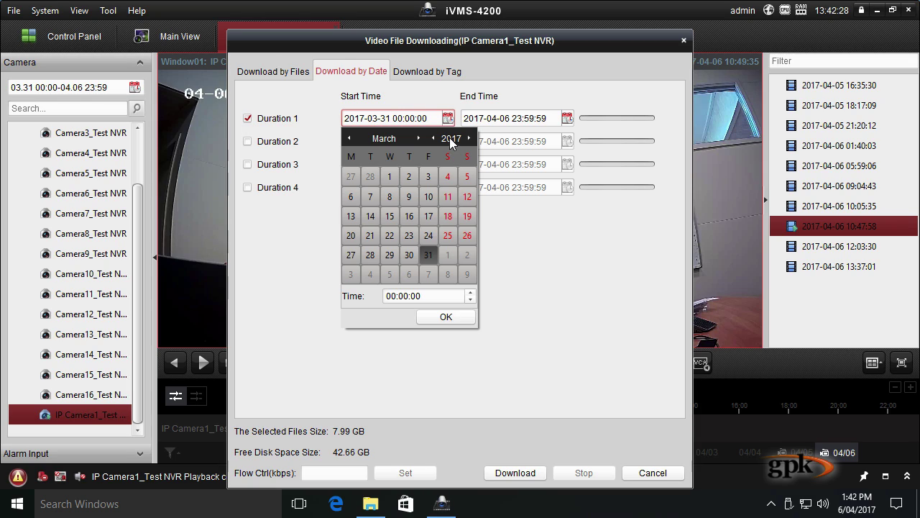
click(419, 137)
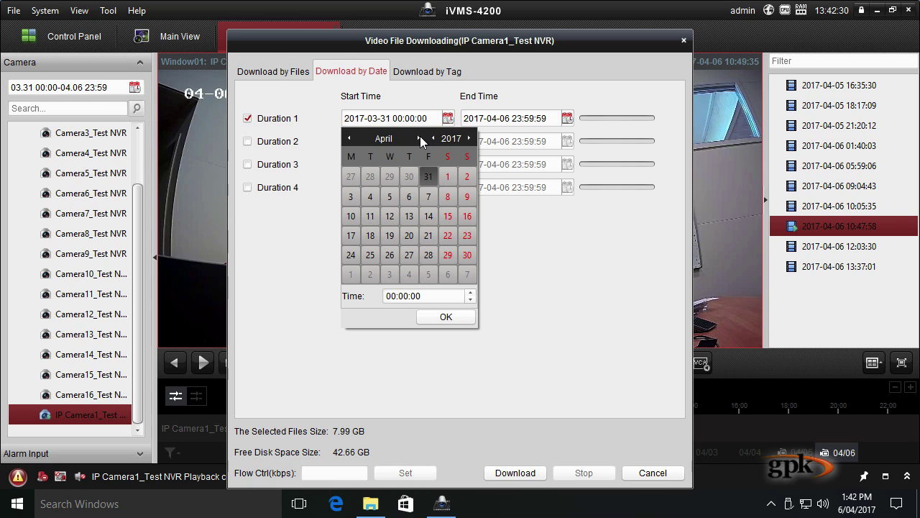
click(414, 194)
click(390, 296)
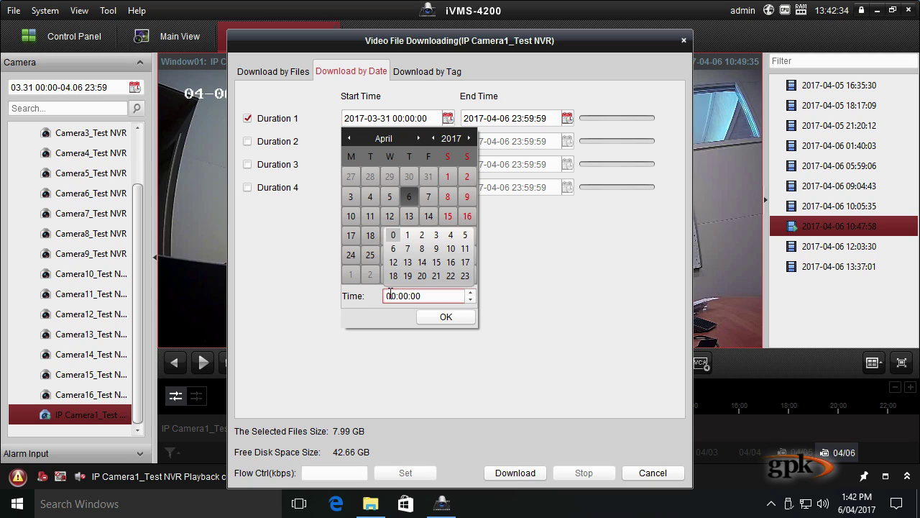
click(451, 248)
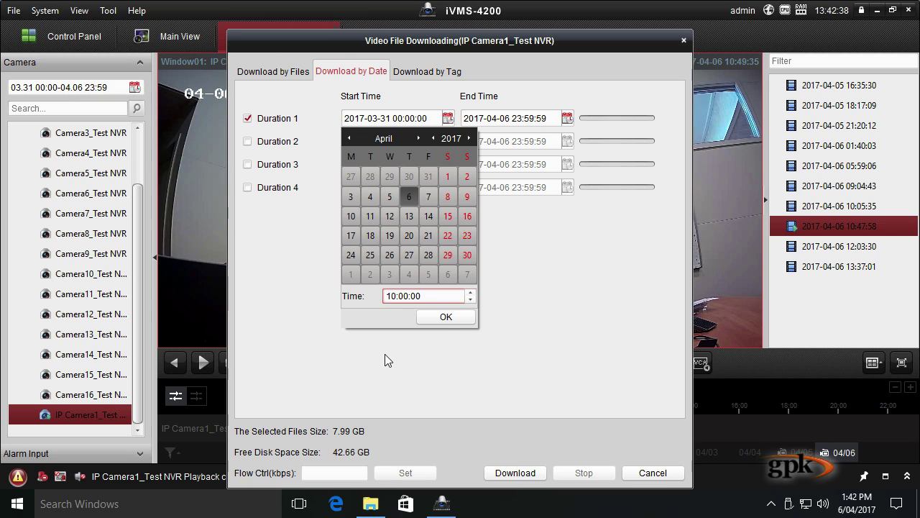
click(445, 316)
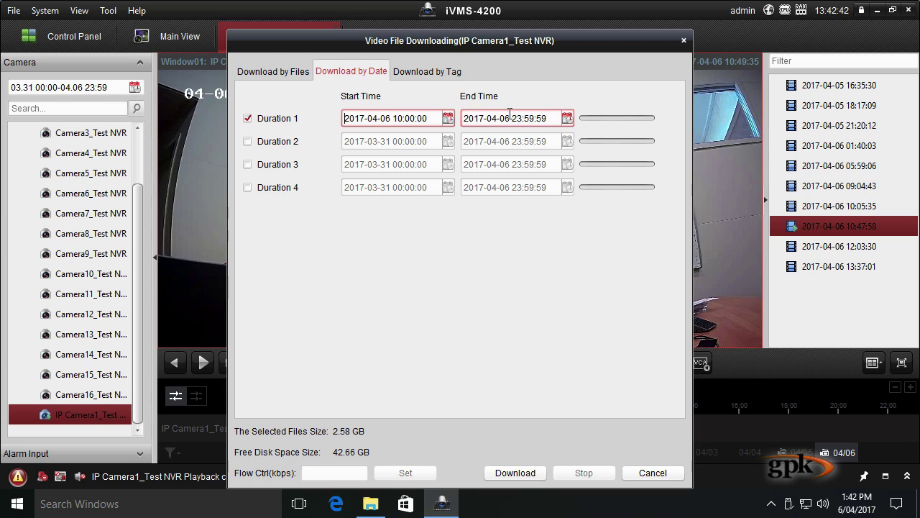
click(568, 118)
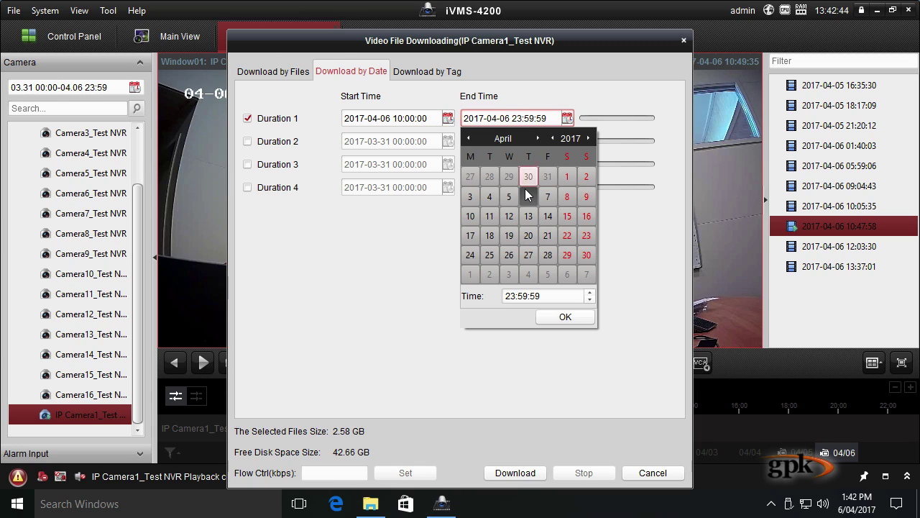
click(507, 296)
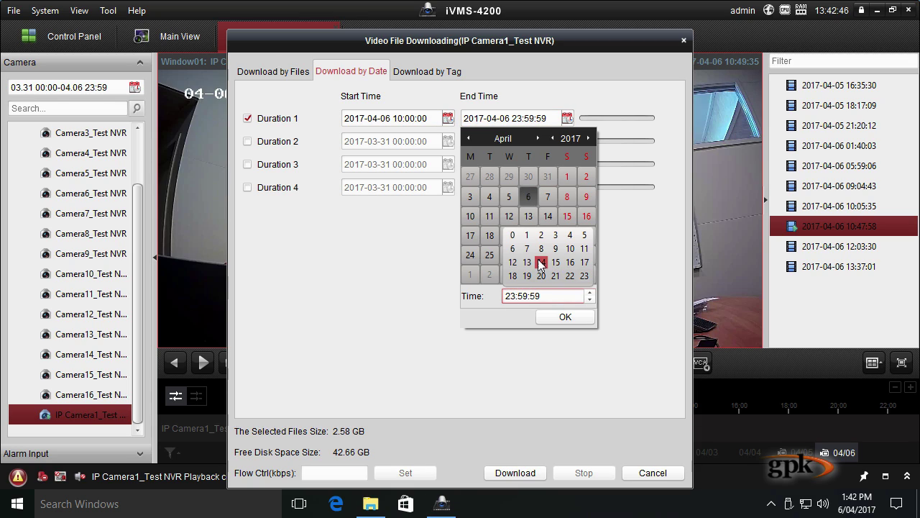
click(584, 248)
click(521, 296)
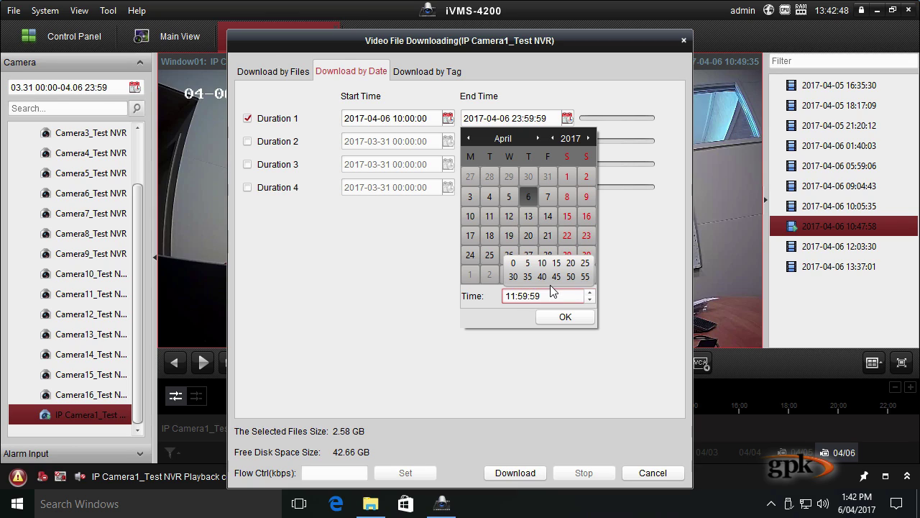
click(509, 259)
click(529, 296)
click(513, 262)
click(565, 316)
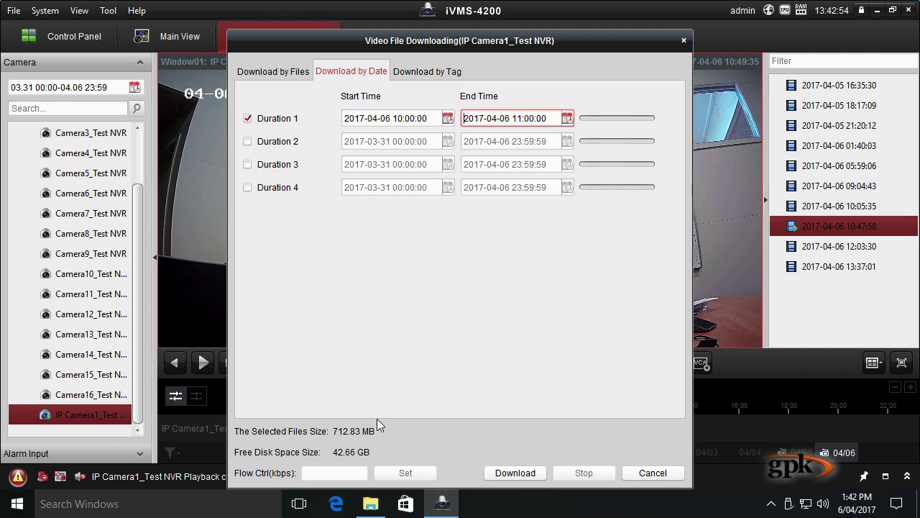
click(532, 473)
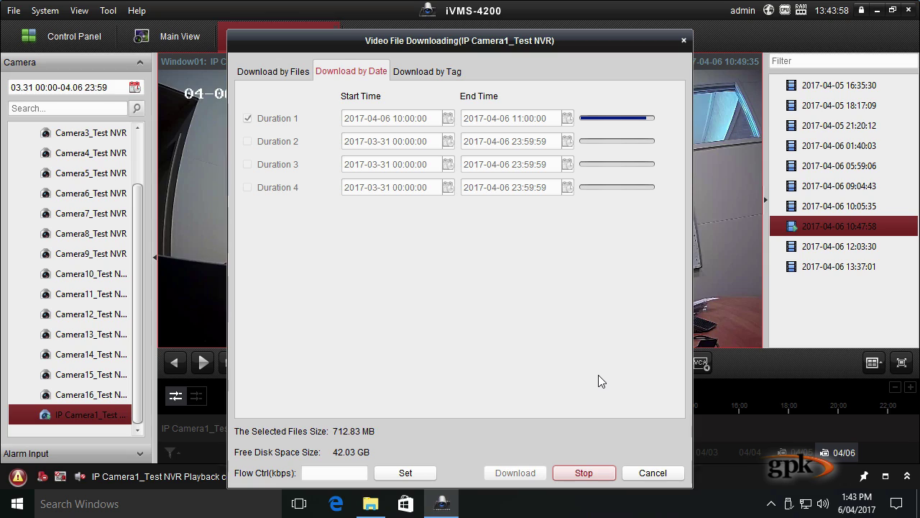
Wait for the 712.83 MB Duration 1 download to finish
mouse_move(703, 154)
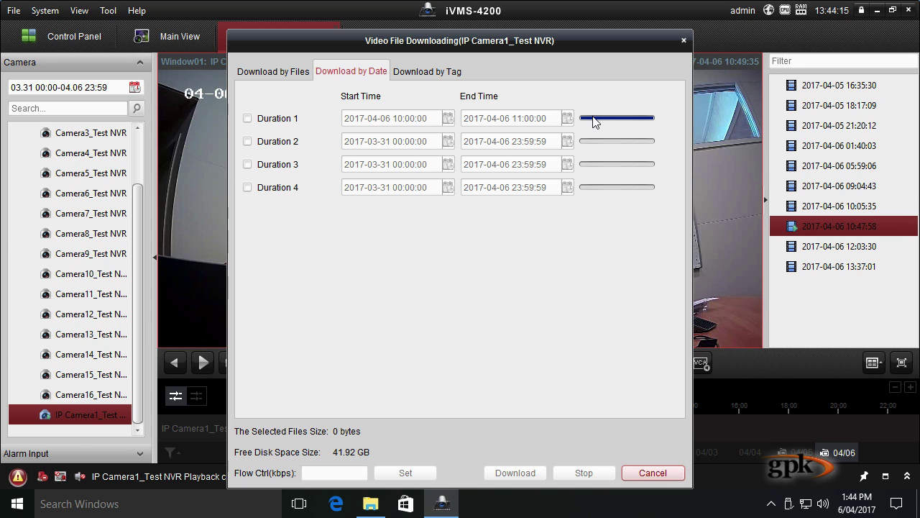
click(368, 505)
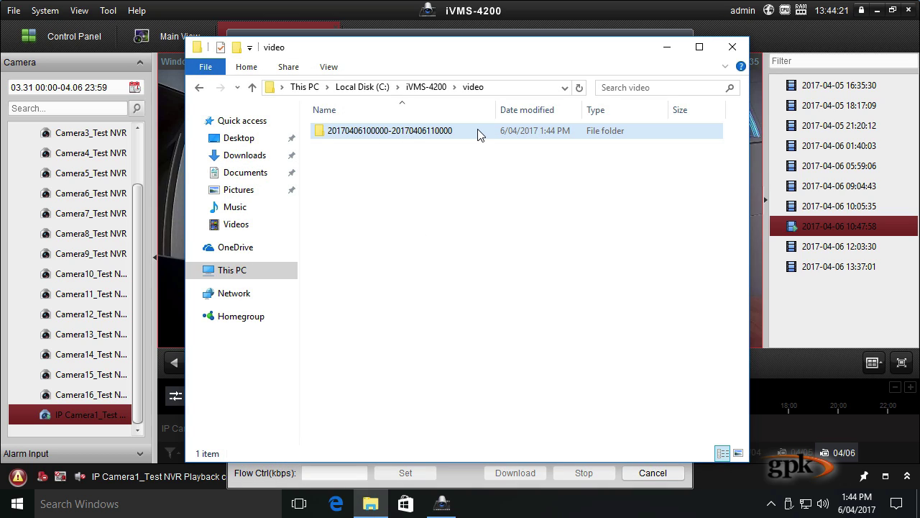
click(372, 133)
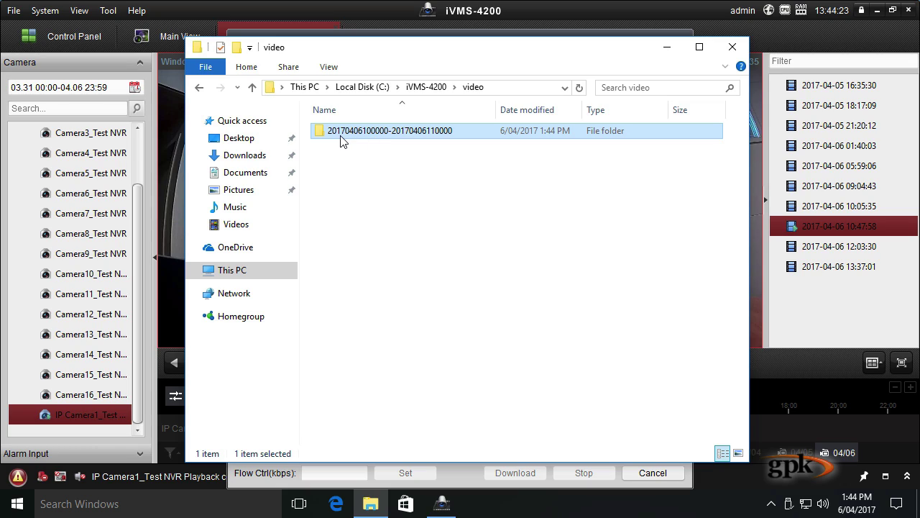
double_click(404, 136)
drag(496, 103, 660, 105)
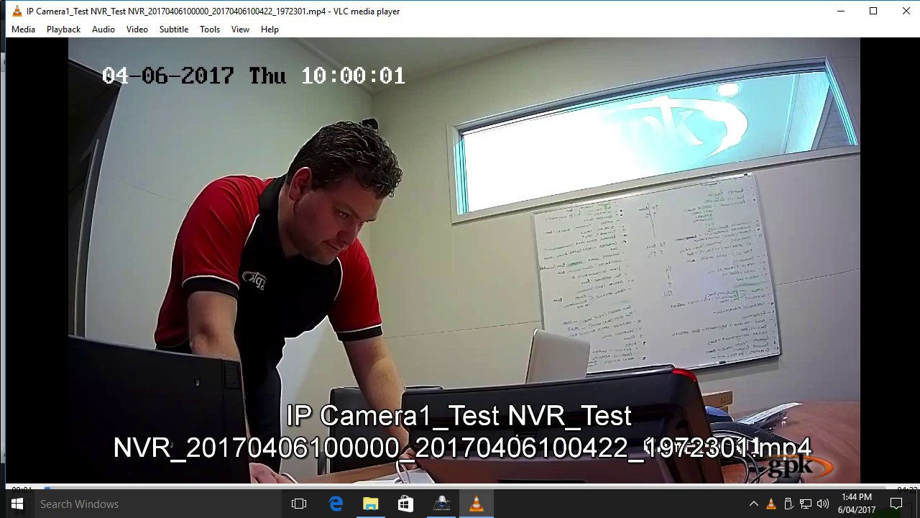
View the first 10:00 mp4 clip fullscreen in VLC, then close the player
double_click(315, 110)
double_click(488, 291)
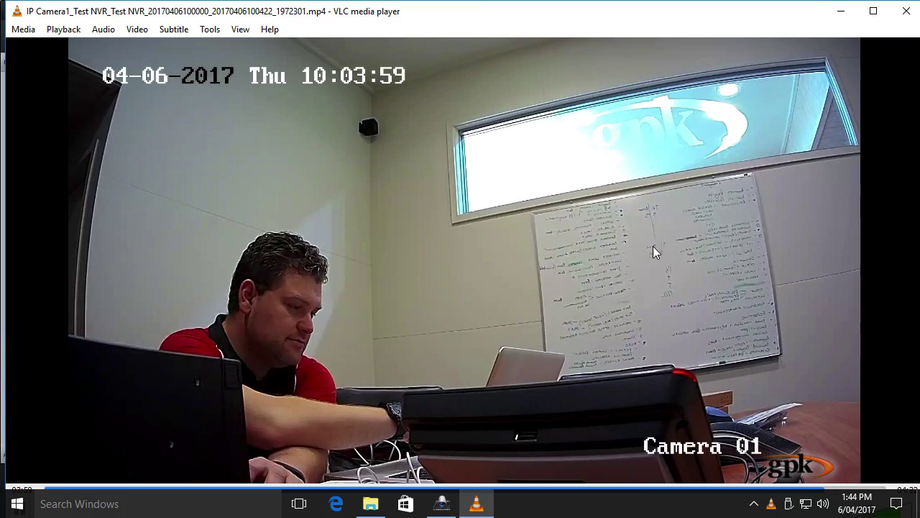
click(904, 13)
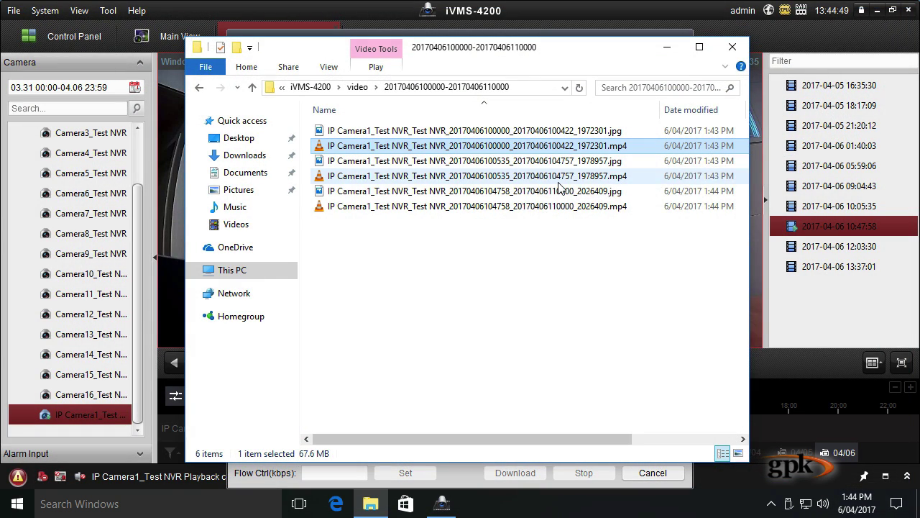
Play the second and last mp4 clips, seeking ahead to footage from 10:47:58
click(455, 176)
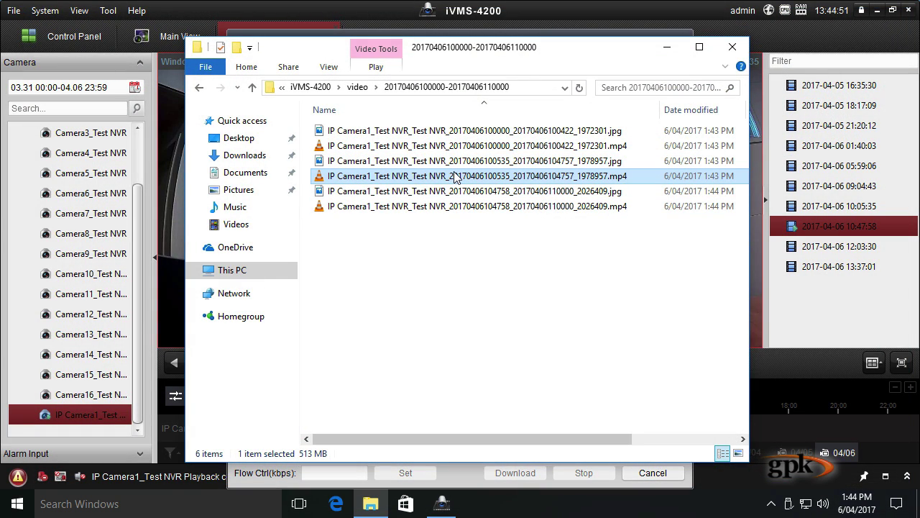
double_click(586, 183)
double_click(294, 167)
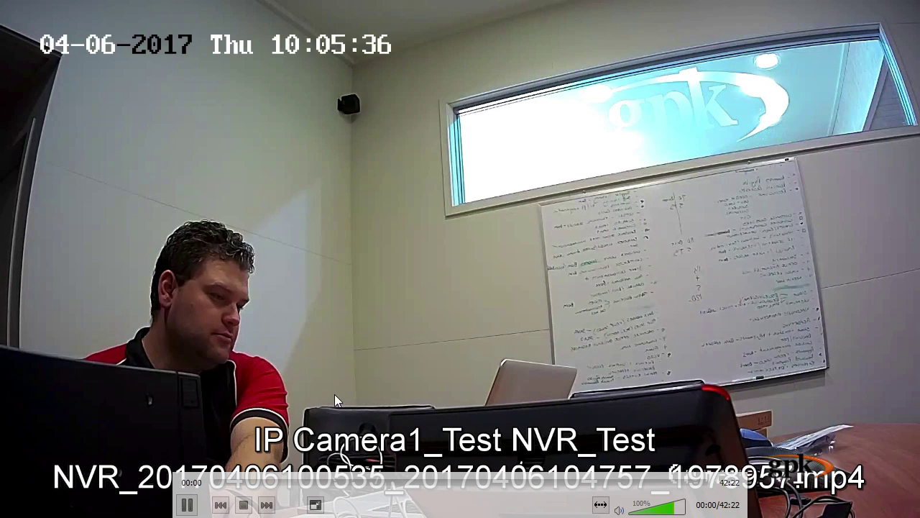
click(329, 481)
click(391, 482)
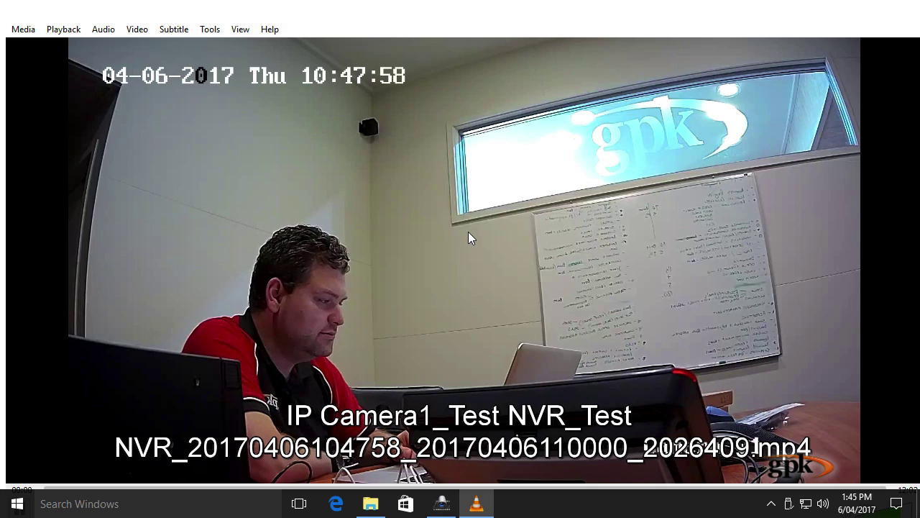
double_click(468, 231)
click(348, 480)
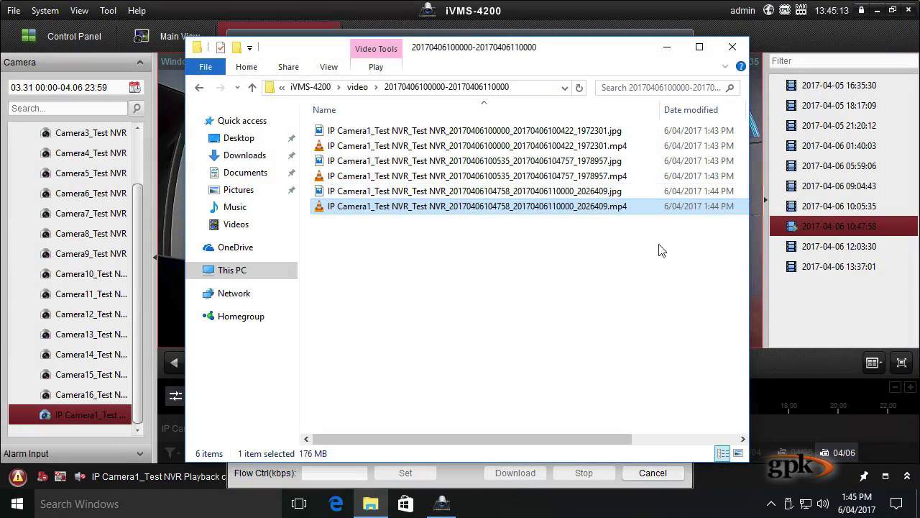
drag(629, 284, 417, 277)
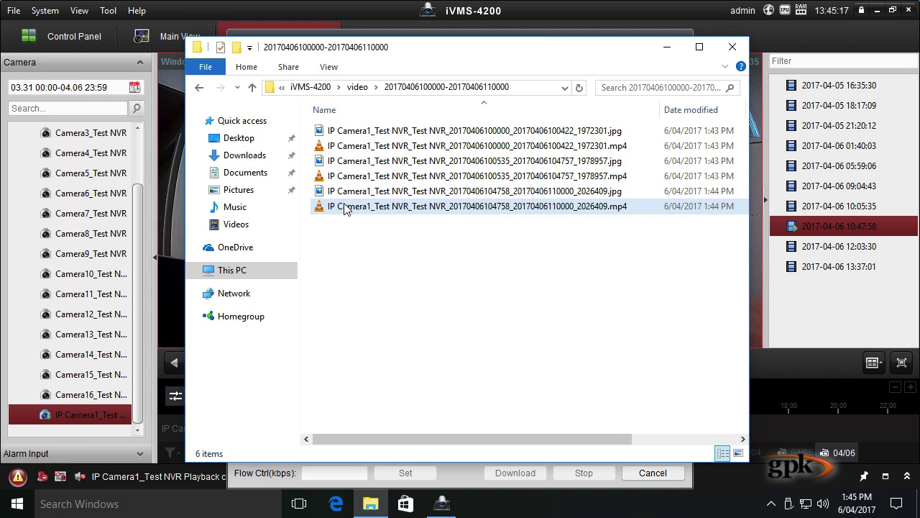
click(373, 193)
double_click(371, 191)
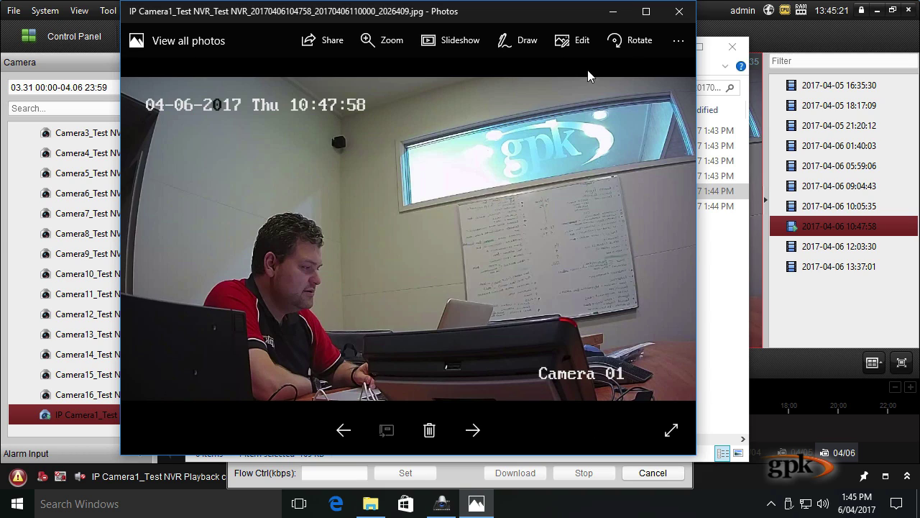
click(678, 11)
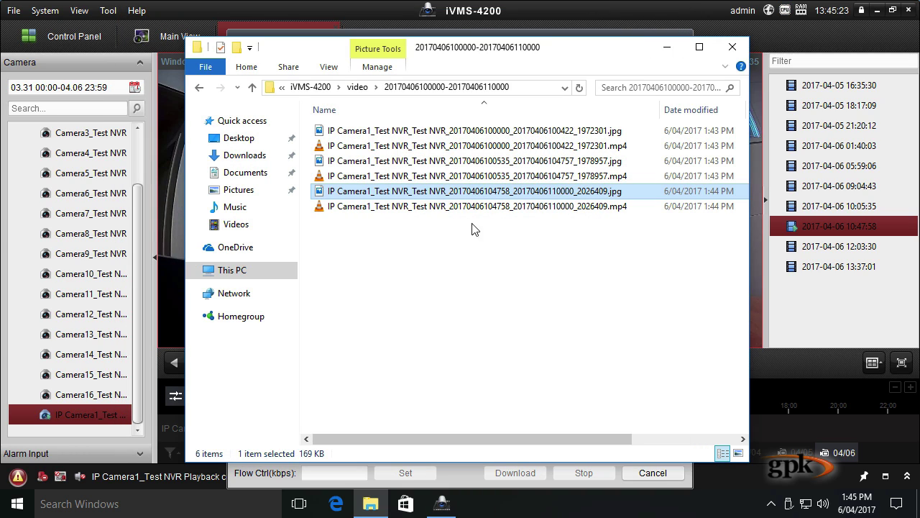
click(437, 148)
click(406, 162)
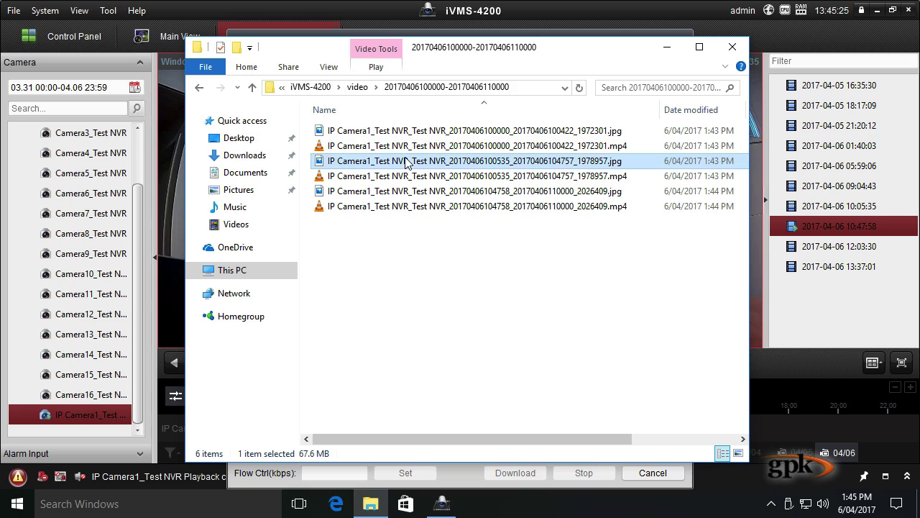
click(427, 292)
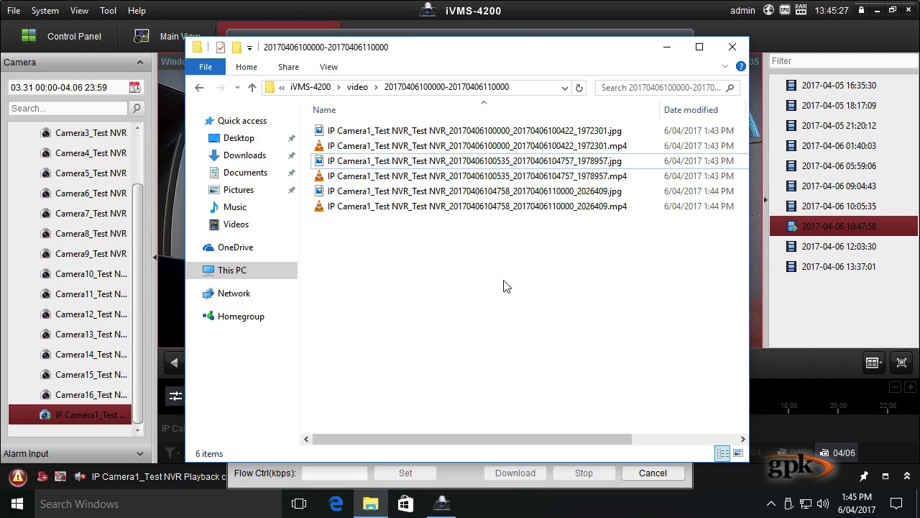
Attach the Recordings (E:) USB drive so it shows beside the six-file download folder
drag(508, 300, 457, 251)
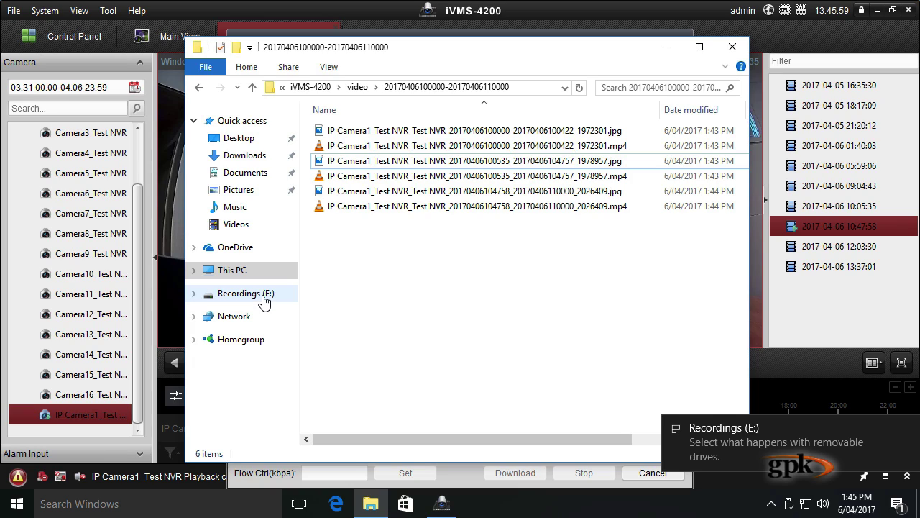
Open Recordings (E:) in a separate window and move it aside to uncover the video folder
right_click(264, 301)
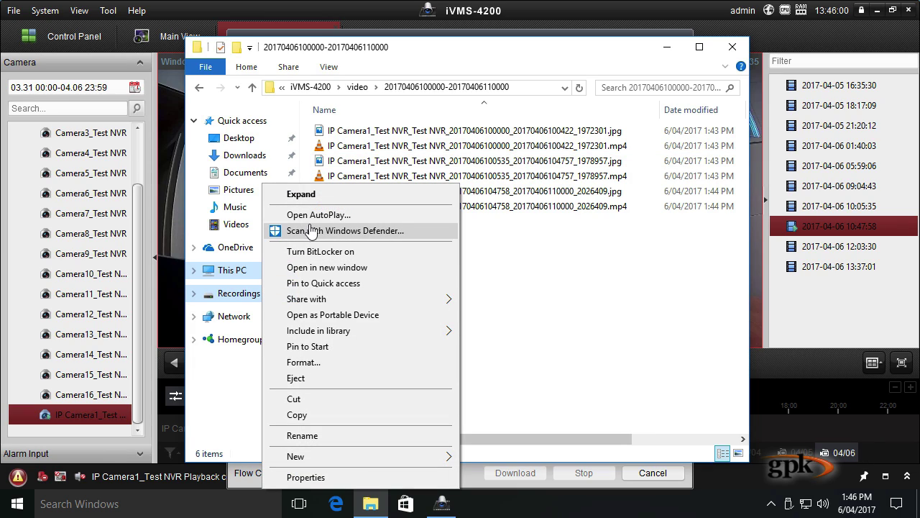
click(320, 269)
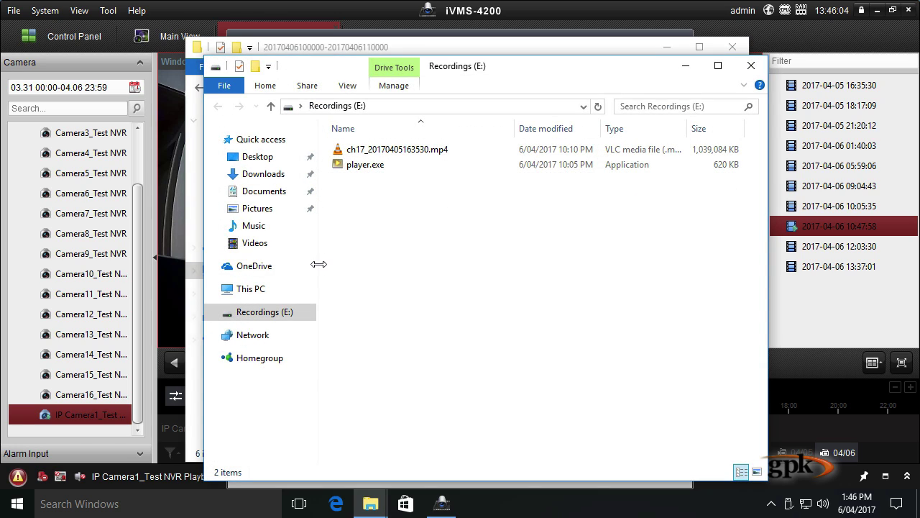
drag(417, 61, 610, 63)
Permanently delete both old files on Recordings (E:), leaving the drive empty
drag(598, 205, 561, 146)
click(624, 228)
drag(624, 228, 539, 149)
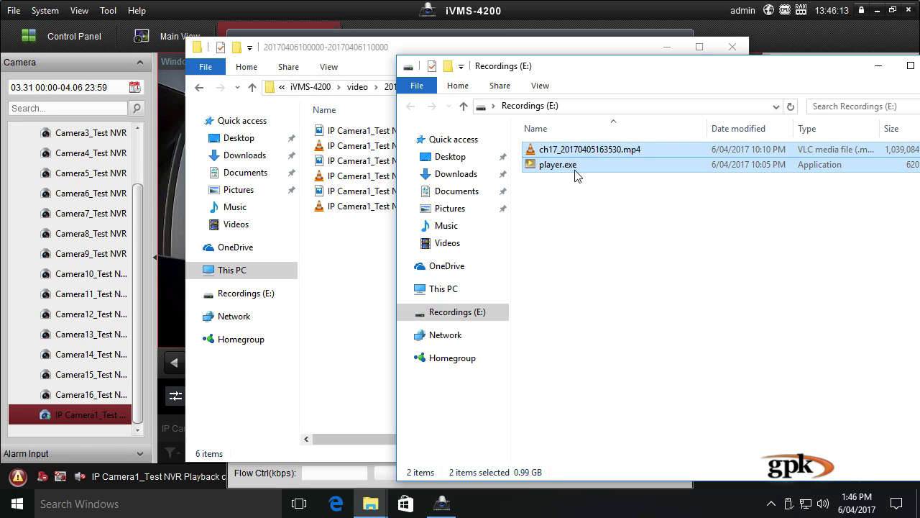
key(shift+Delete)
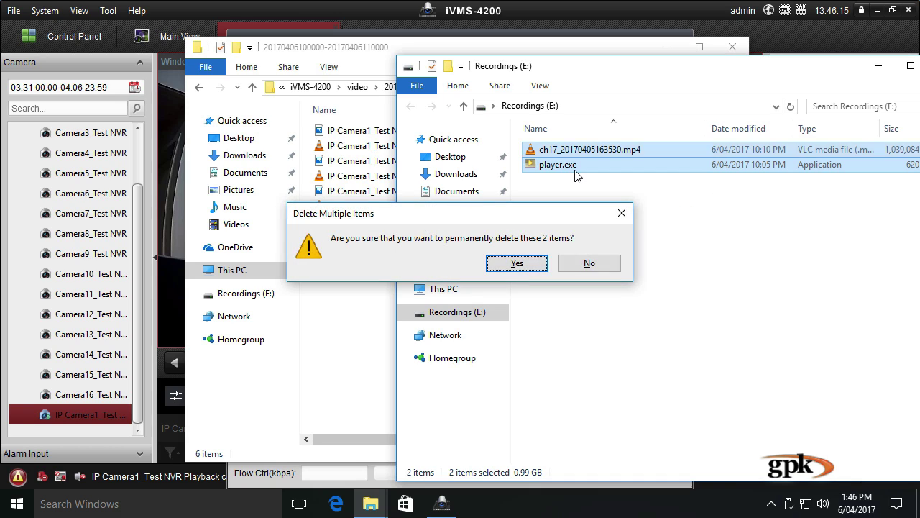
key(Return)
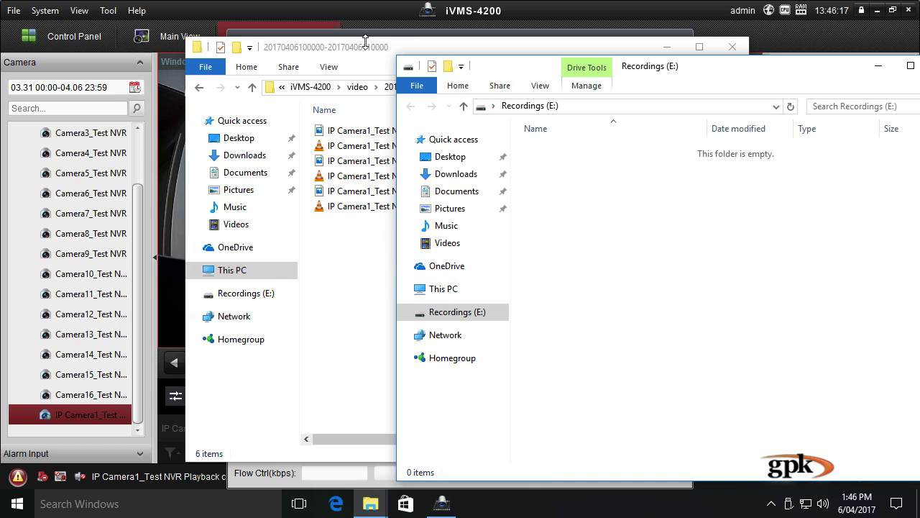
drag(368, 46, 369, 42)
drag(313, 51, 152, 49)
drag(248, 210, 251, 269)
click(197, 82)
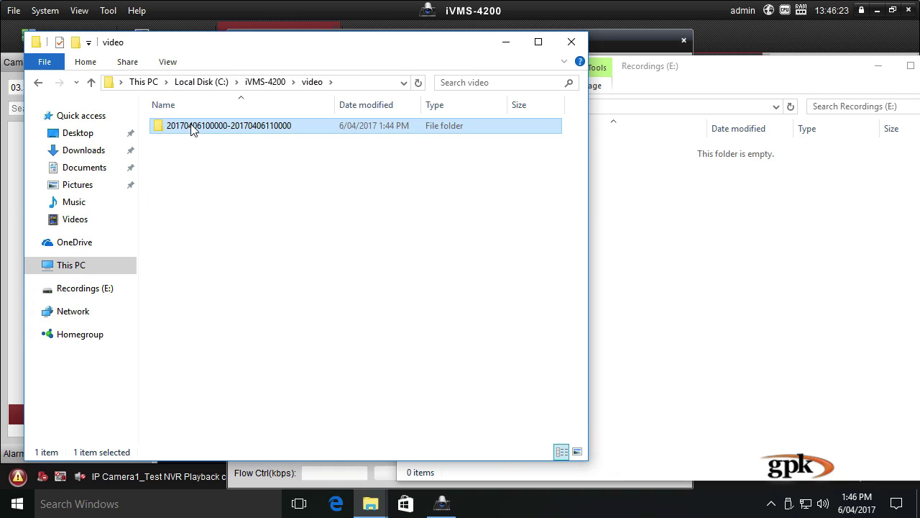
right_click(192, 128)
click(222, 340)
click(763, 232)
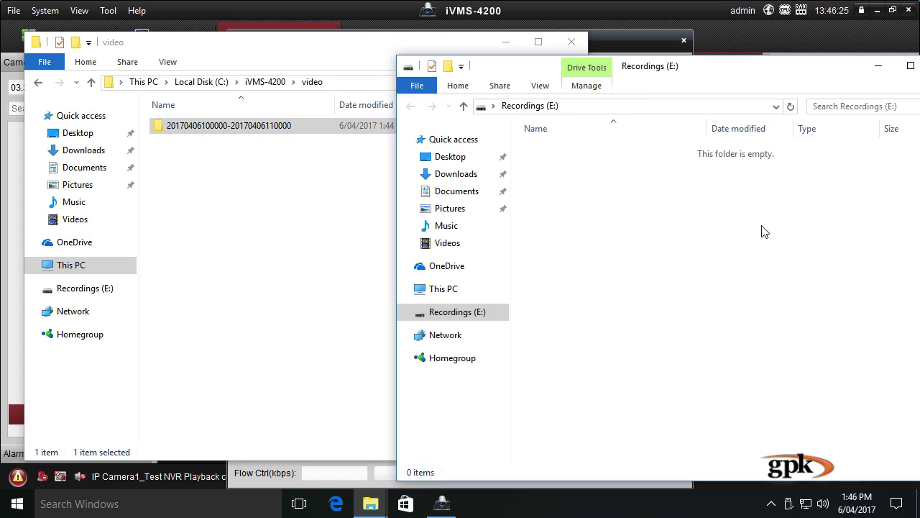
right_click(603, 178)
click(650, 279)
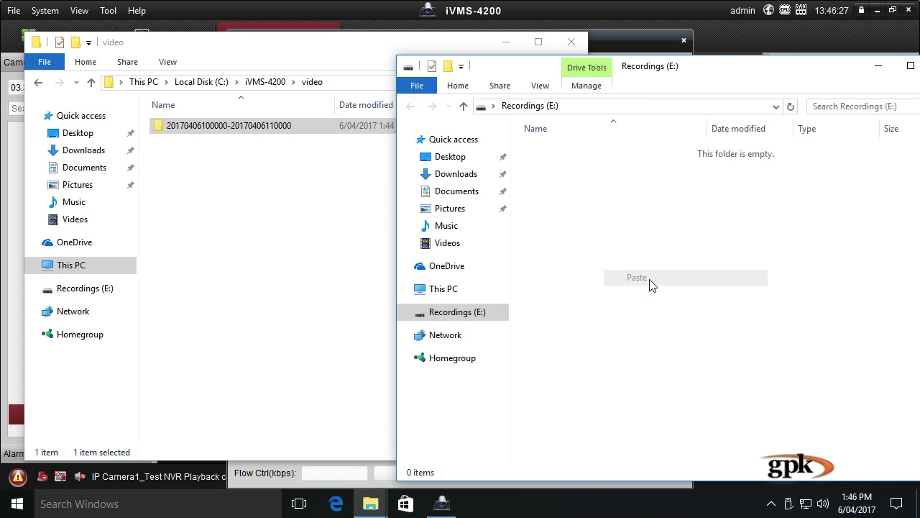